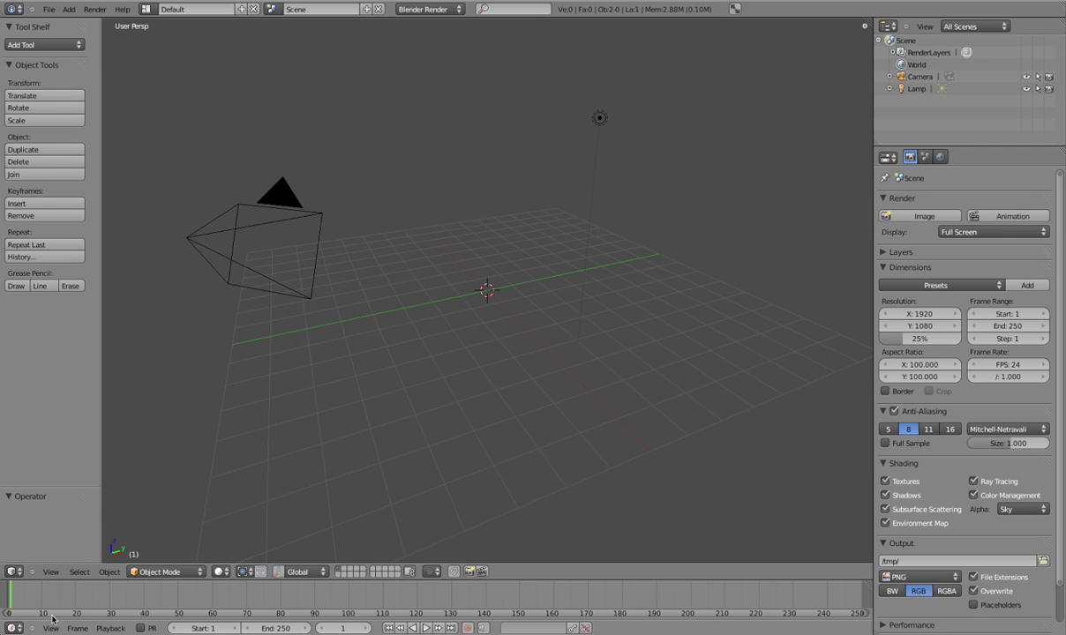
Bring up the Add menu (Shift+A) to pick a mesh primitive
key(shift+a)
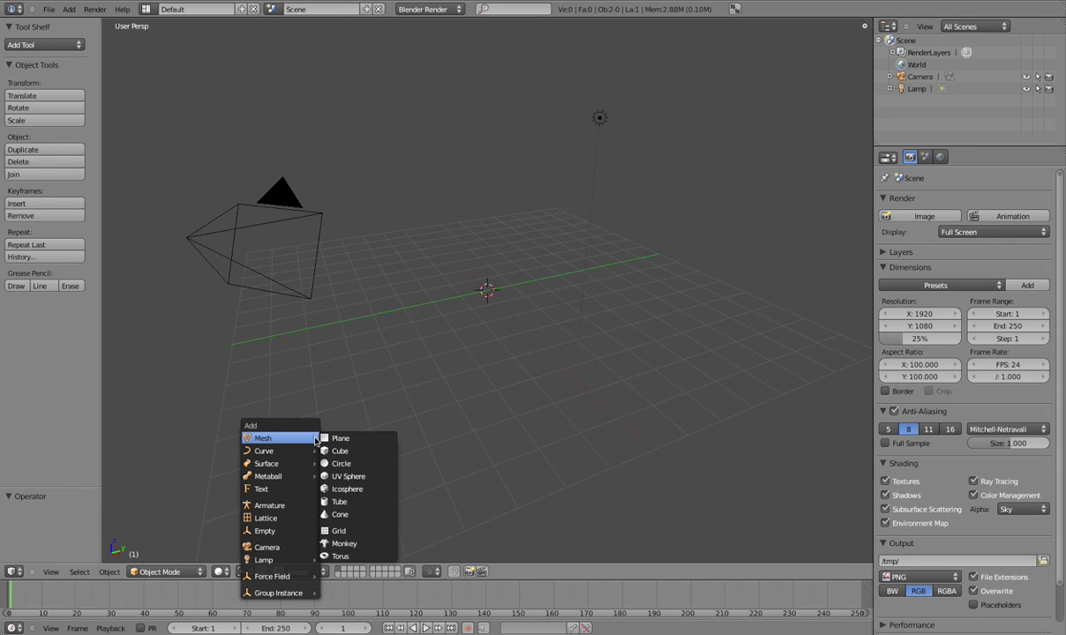
Add a cube and give it a Basis shape key plus Key 1 at value 1.000
click(337, 451)
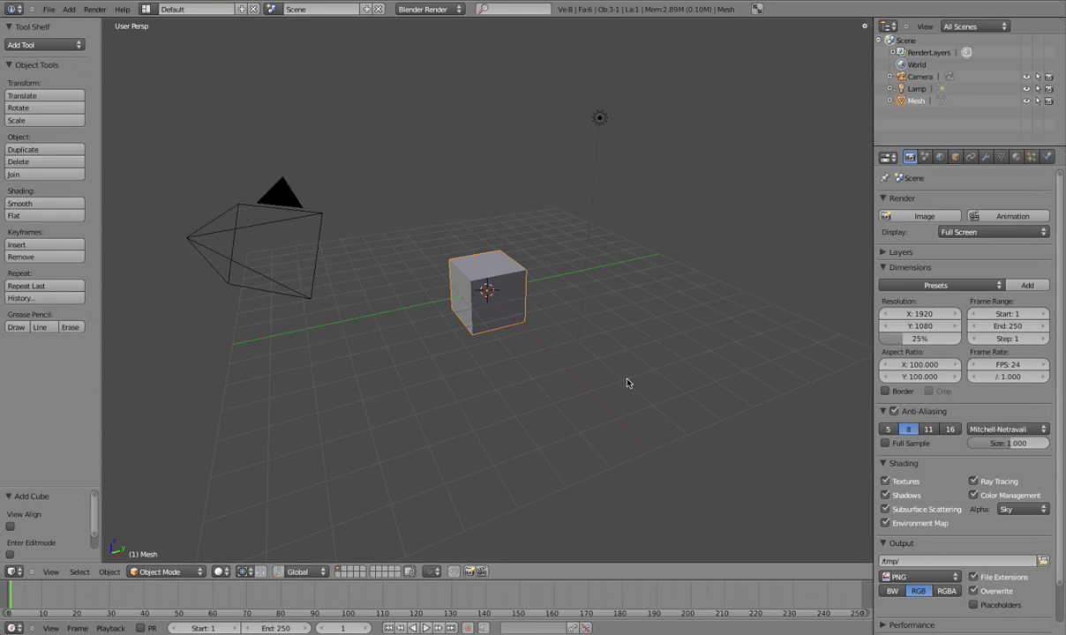
click(1002, 157)
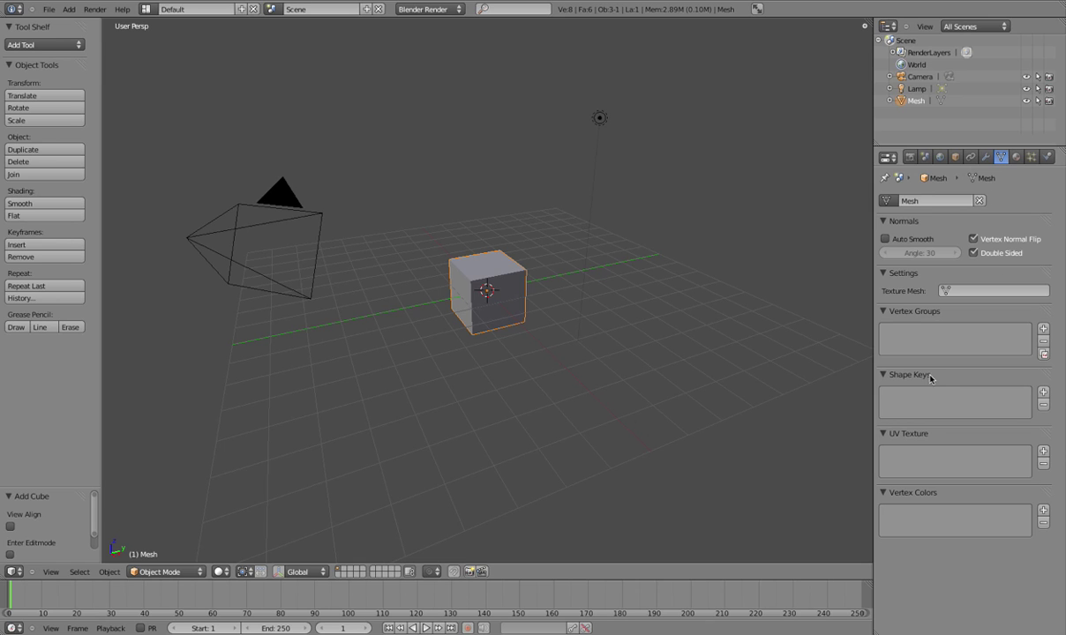
click(1043, 391)
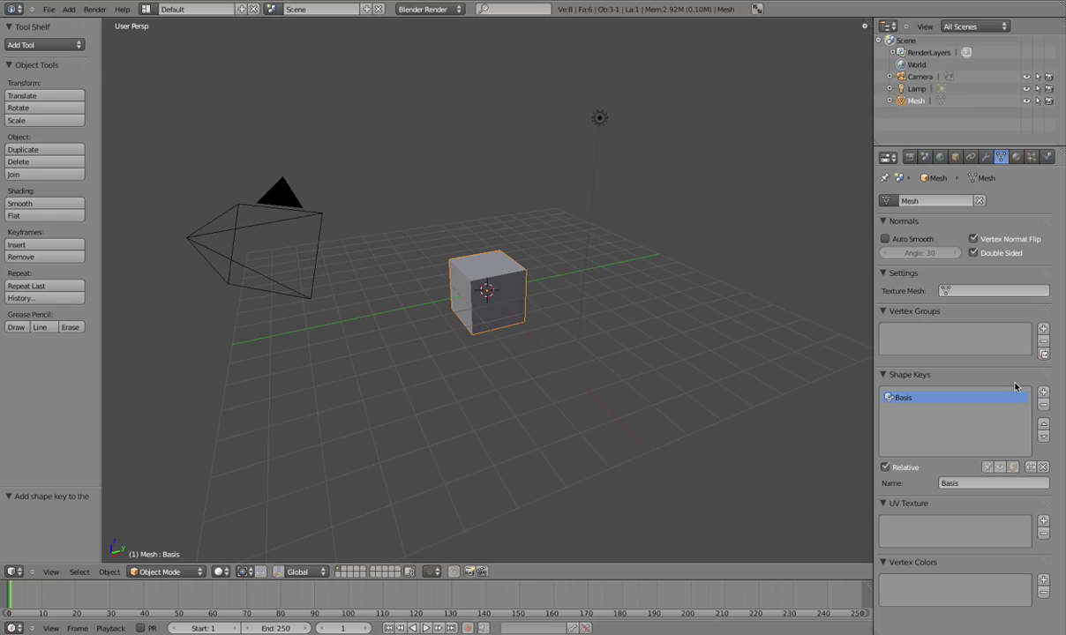
click(1043, 391)
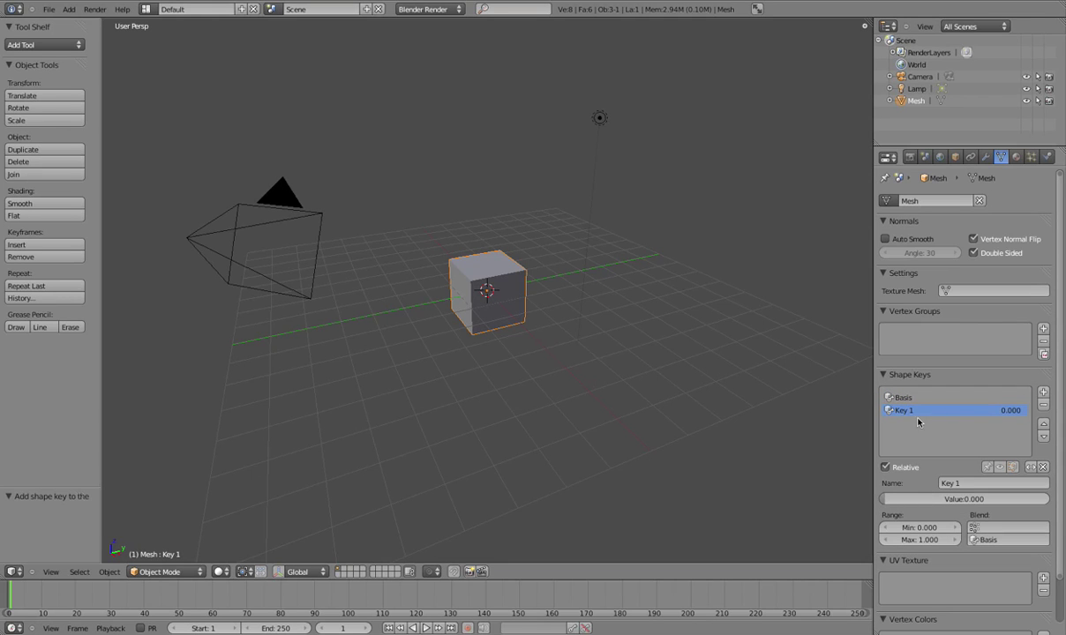
drag(909, 500, 1058, 500)
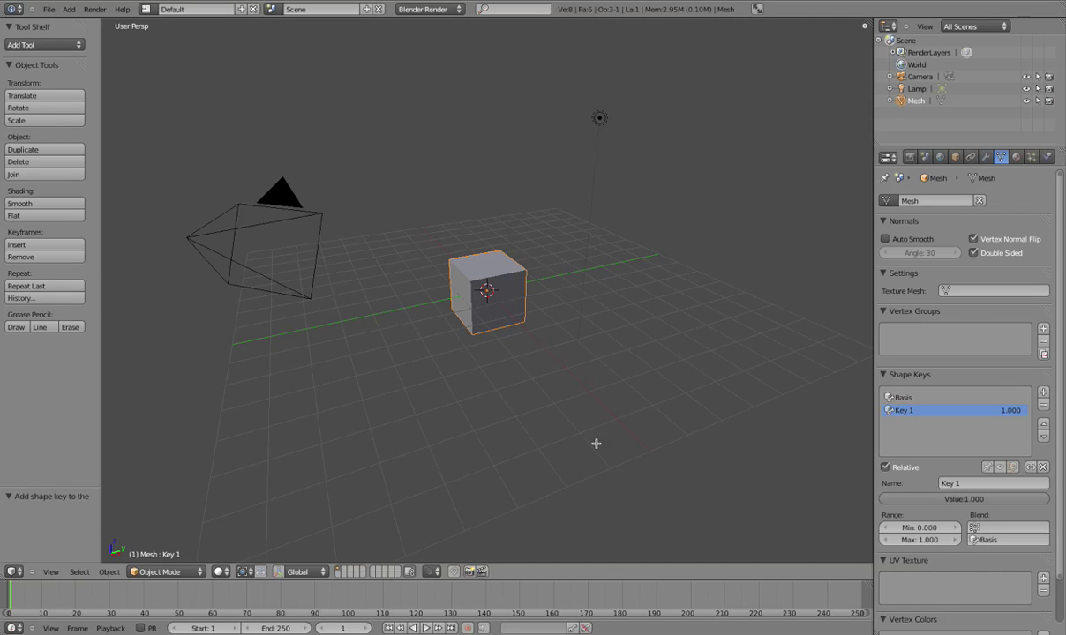
In Right Ortho Edit Mode, raise the cube's top-left vertices about 0.96 along Z
key(Tab)
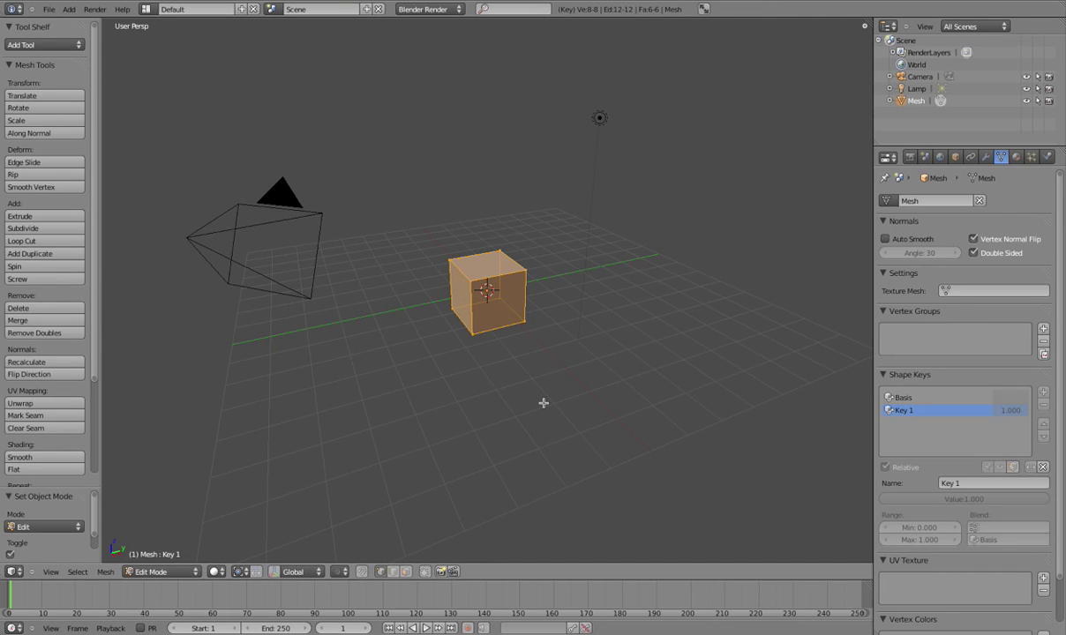
key(KP_3)
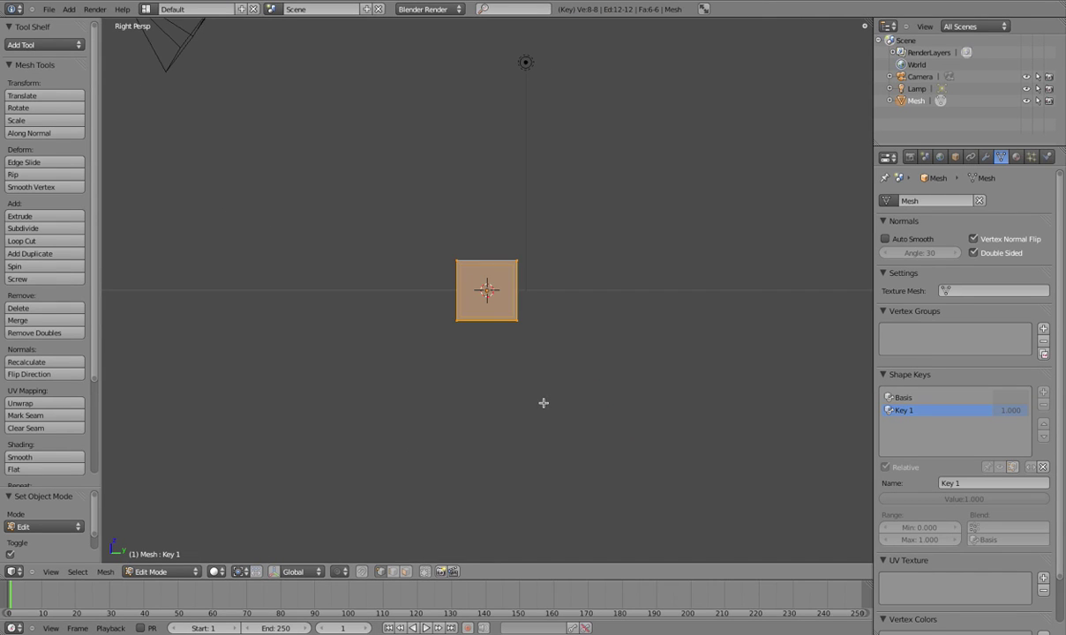
key(KP_5)
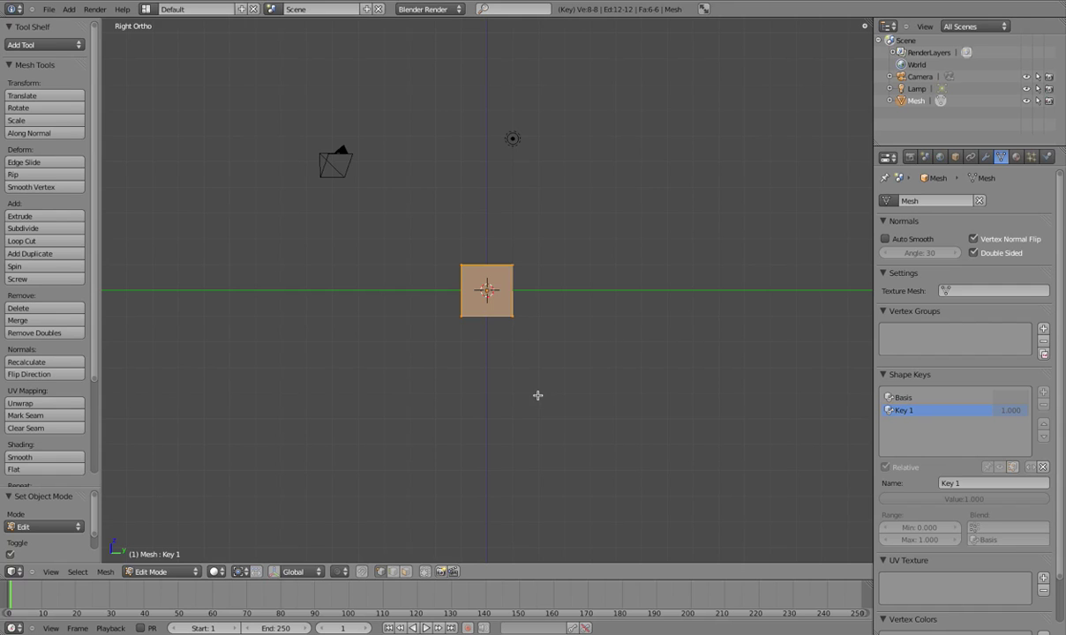
key(a)
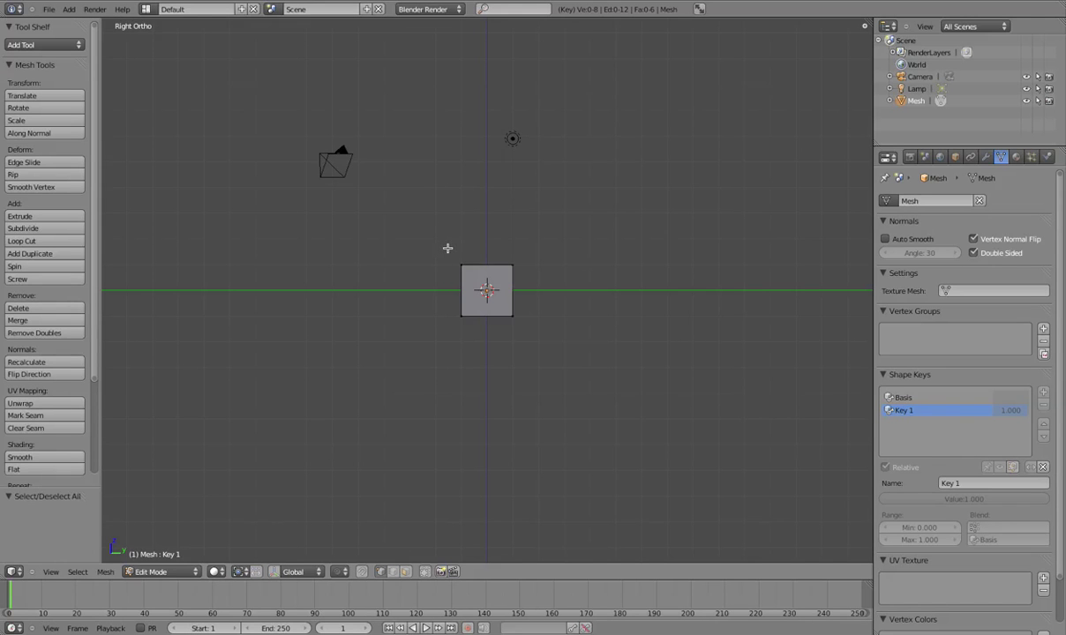
key(b)
drag(447, 248, 479, 281)
key(g)
key(z)
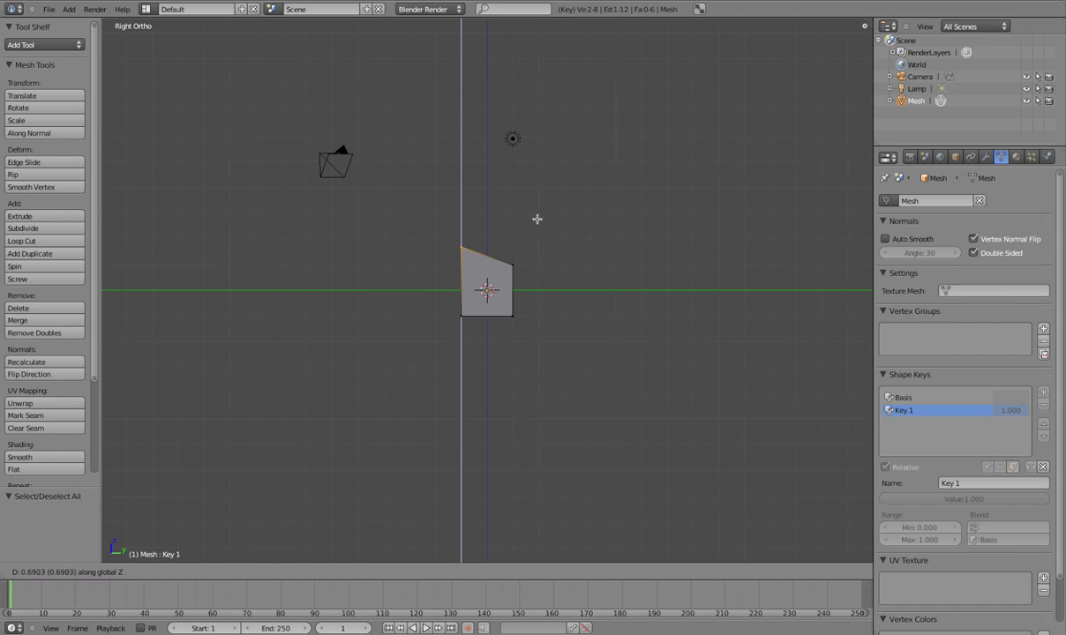
click(537, 212)
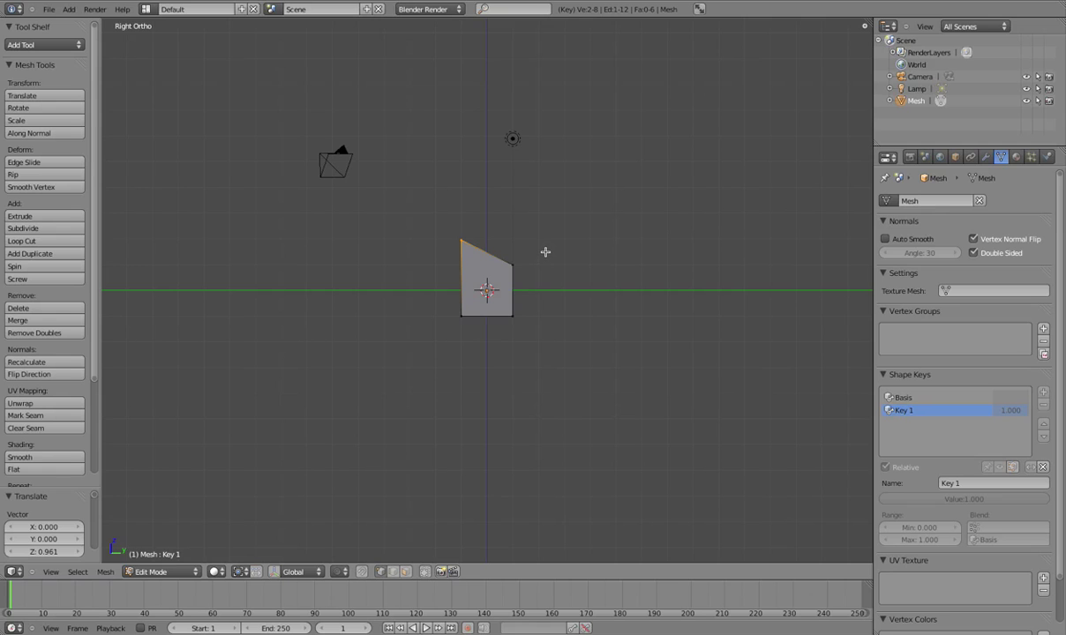
key(a)
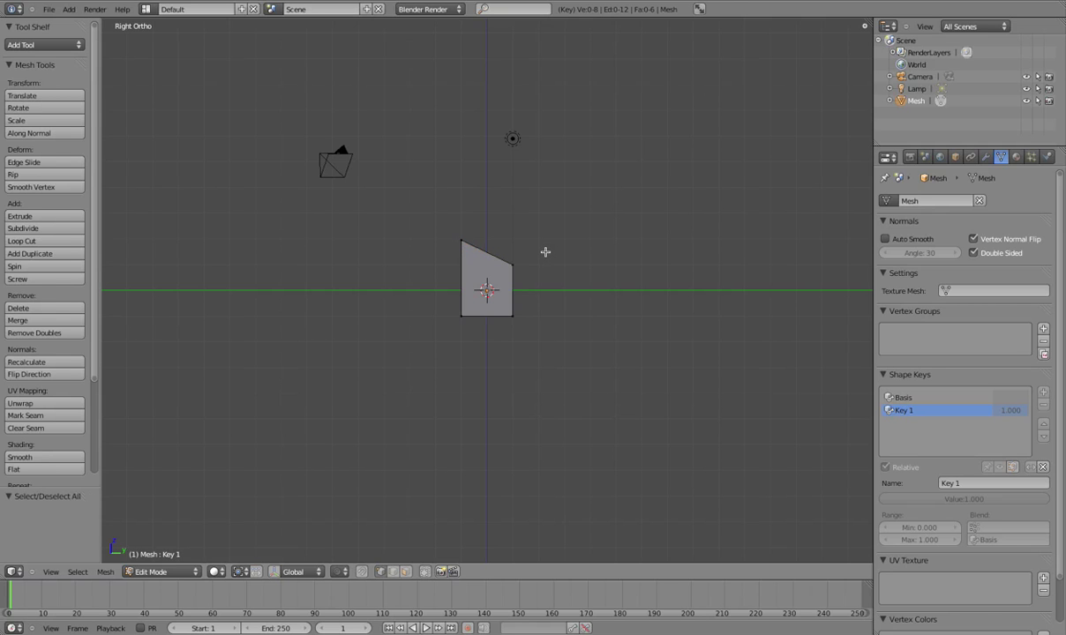
key(Tab)
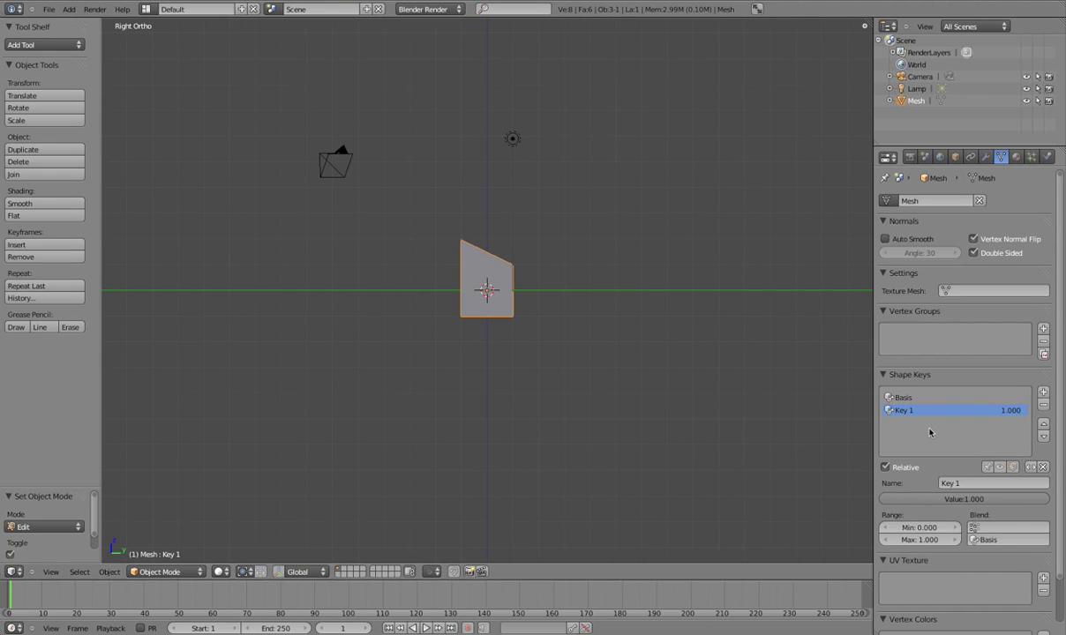
Add shape key Key 2, set its value to 1.000, and enter Edit Mode
click(1044, 392)
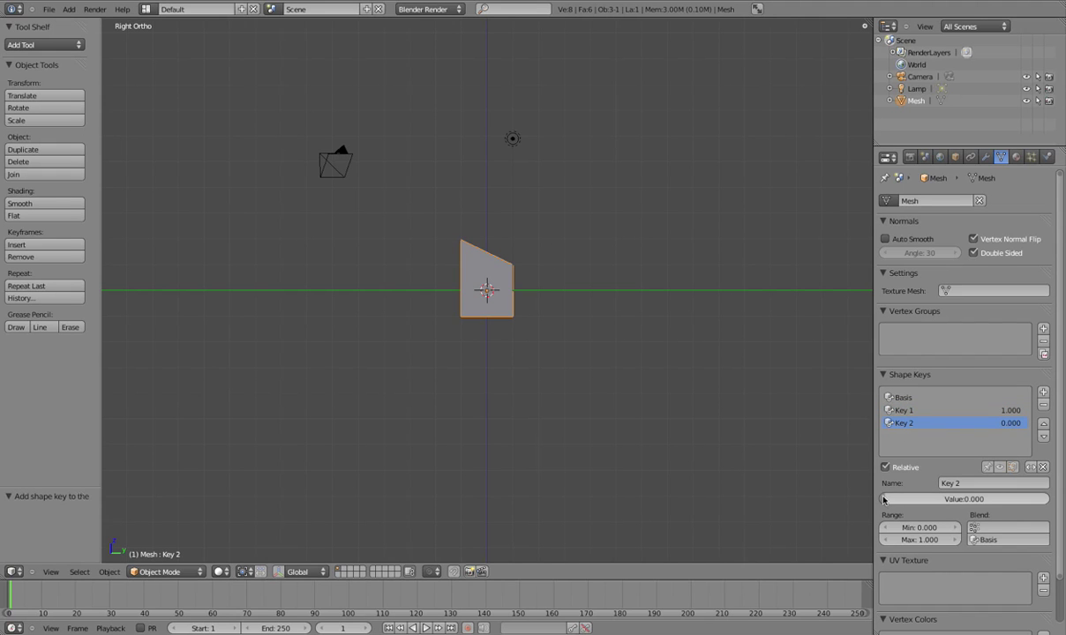
drag(885, 500, 1064, 500)
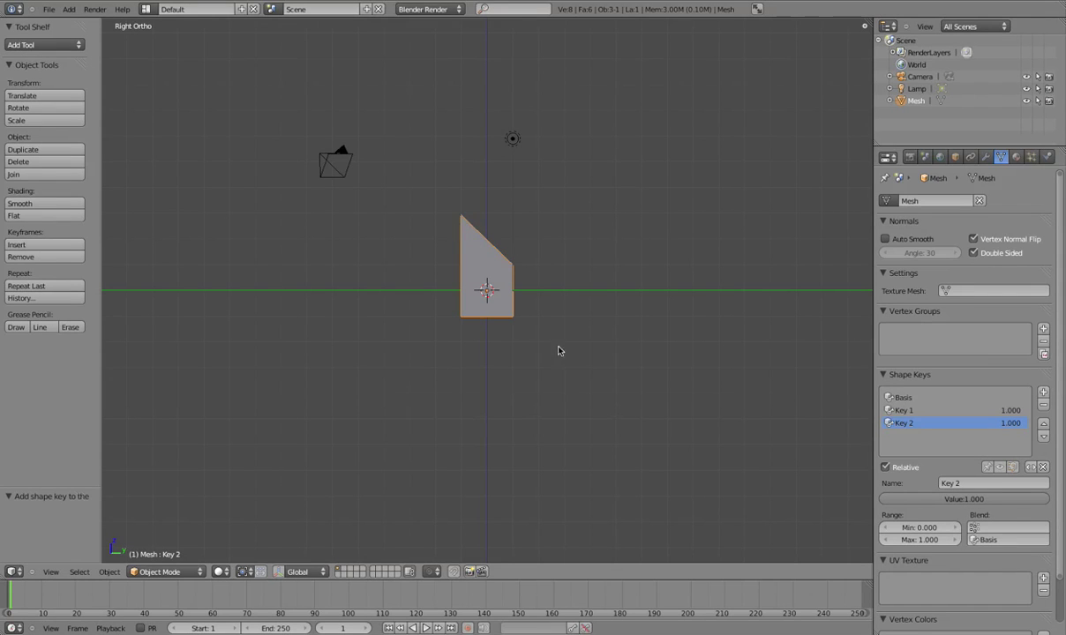
key(Tab)
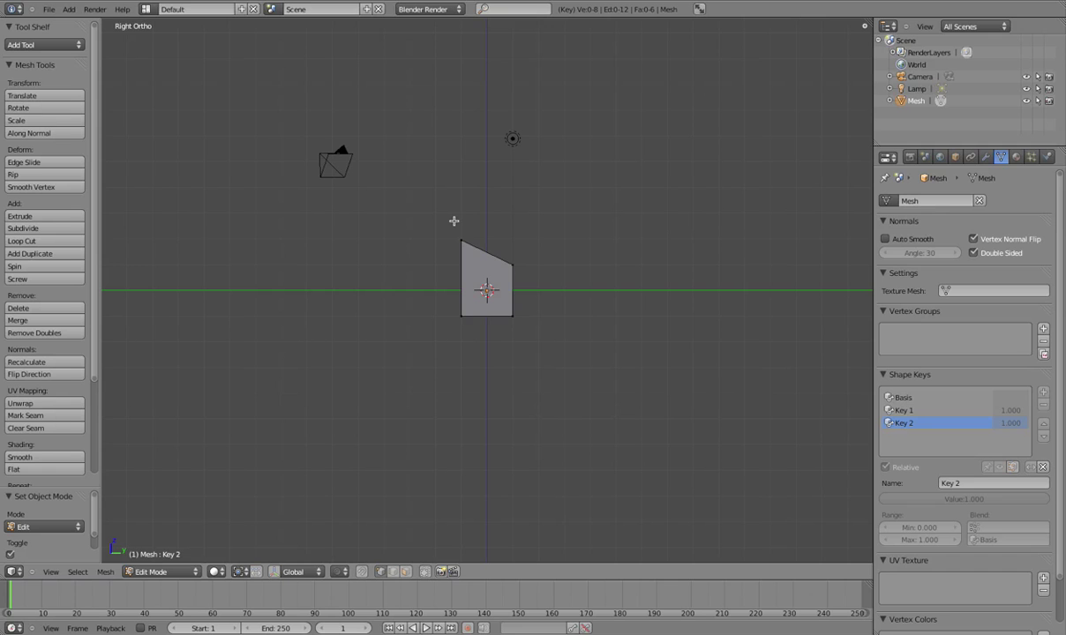
Move Key 2's top-left vertices down and to the left, then return to Object Mode
key(b)
drag(445, 213, 477, 256)
key(g)
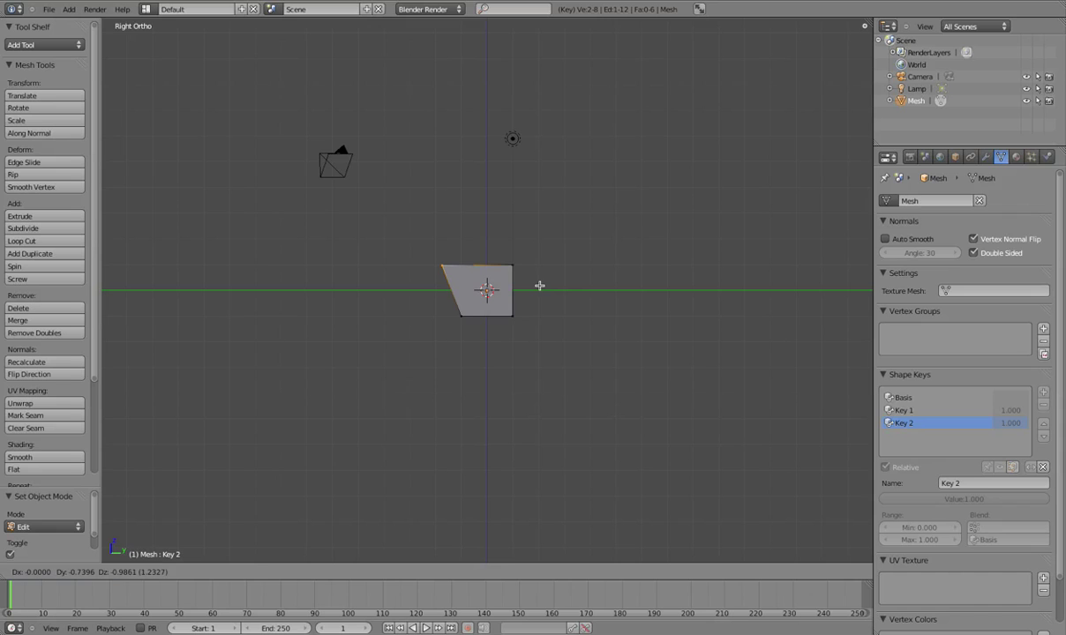
click(540, 285)
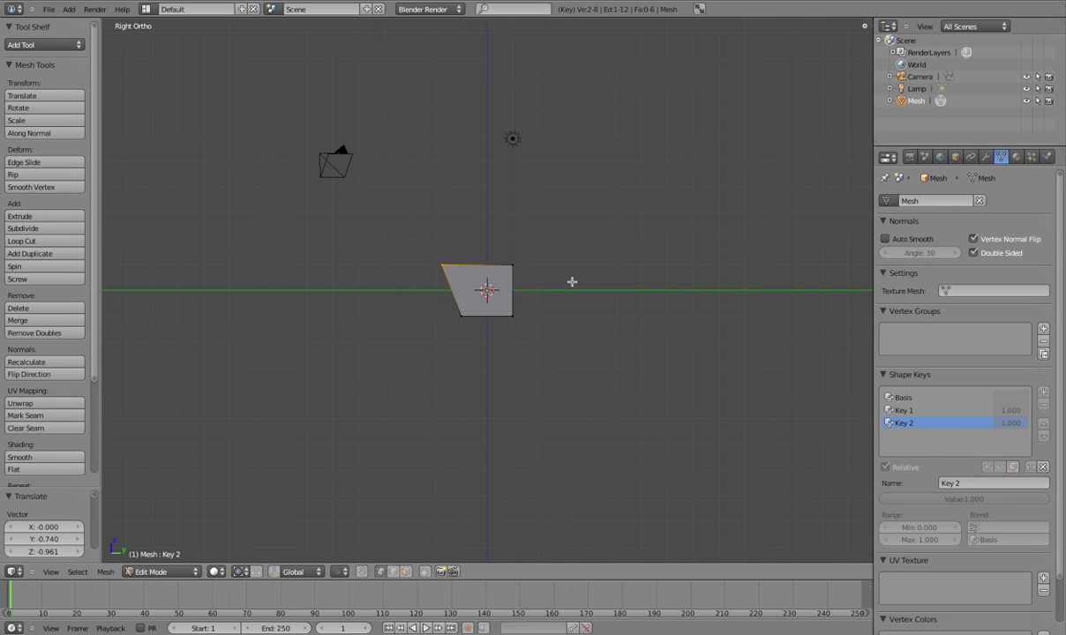
key(a)
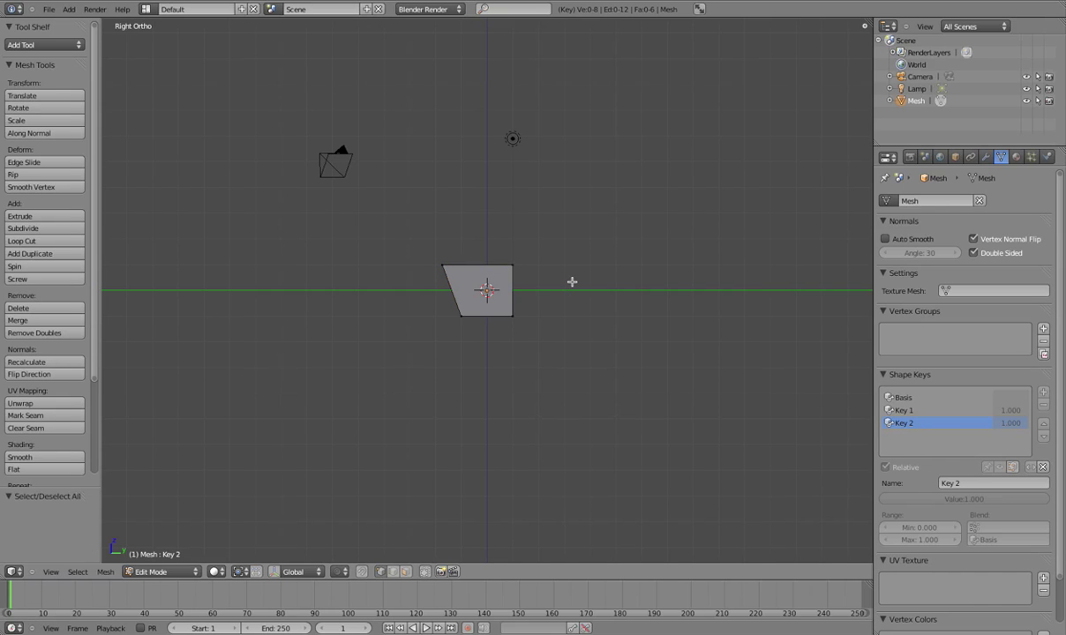
key(Tab)
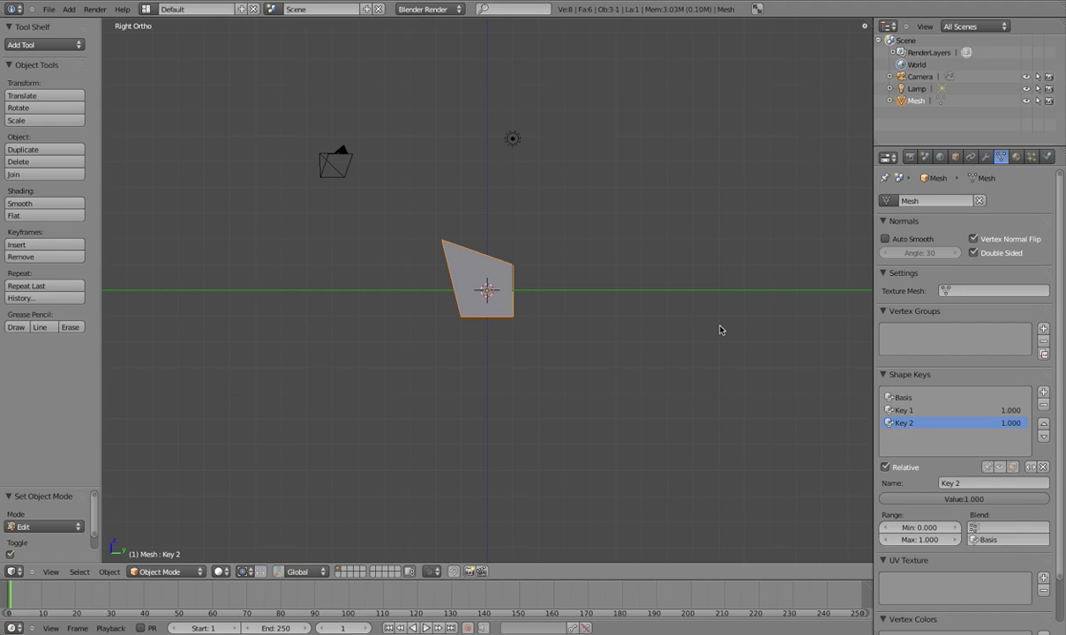
Switch to the Animation layout and set the Dope Sheet to ShapeKey Editor mode
click(146, 10)
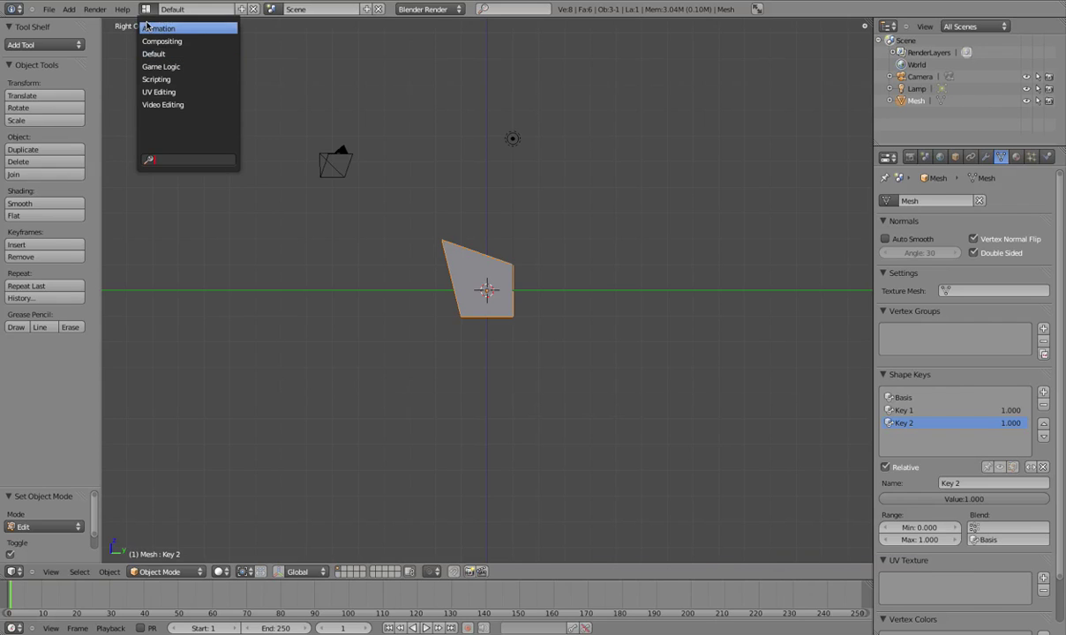
click(147, 29)
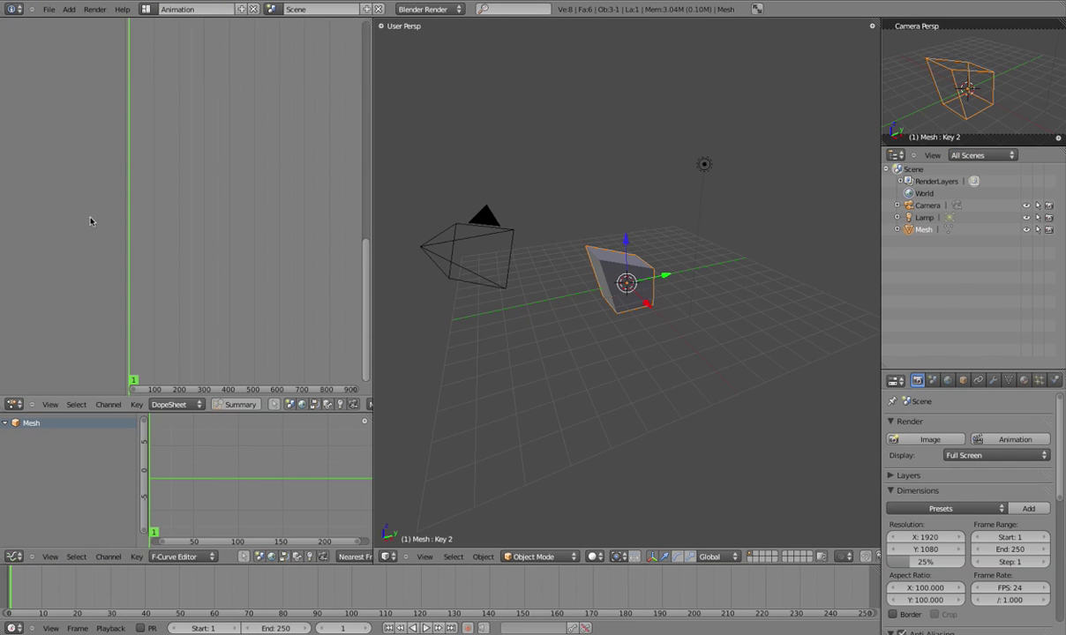
drag(360, 270, 341, 6)
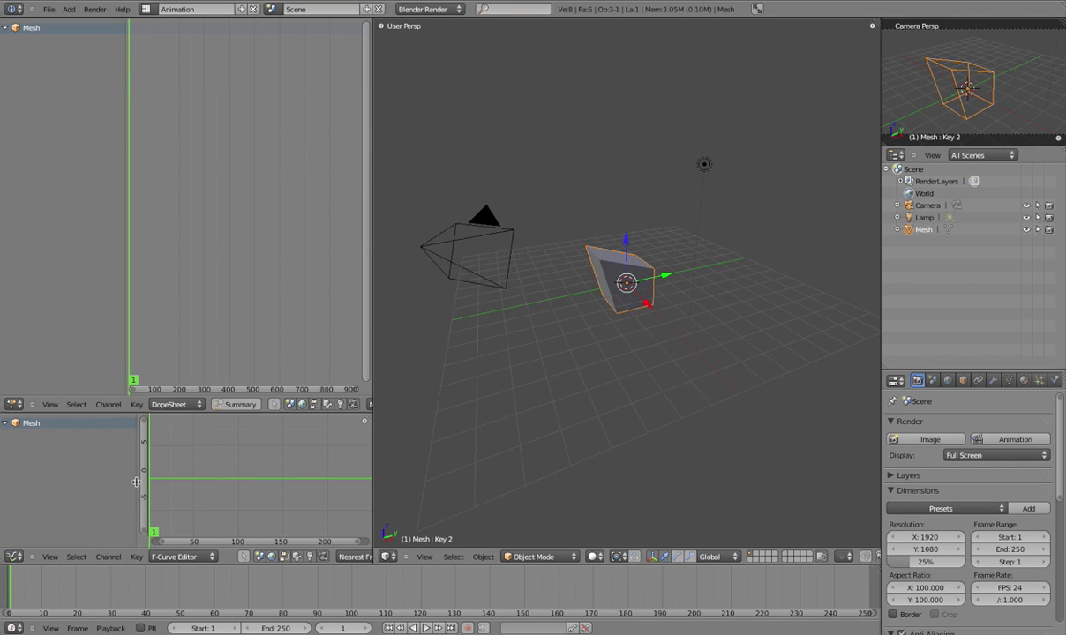
click(172, 405)
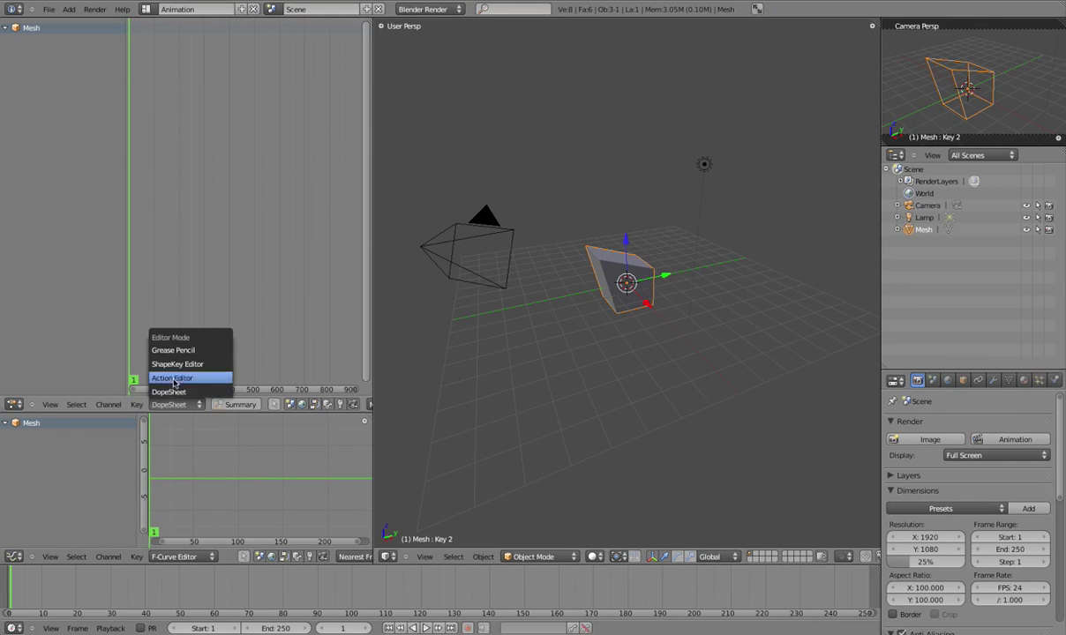
click(176, 364)
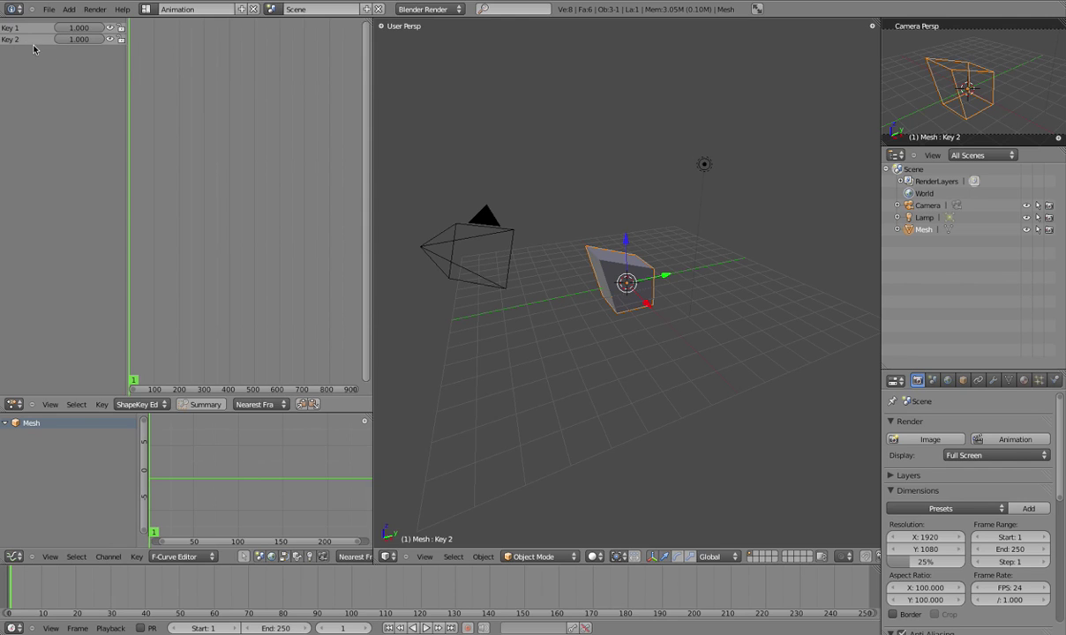
At frame 1, keyframe both Key 1 and Key 2 at value 0
drag(92, 28, 33, 32)
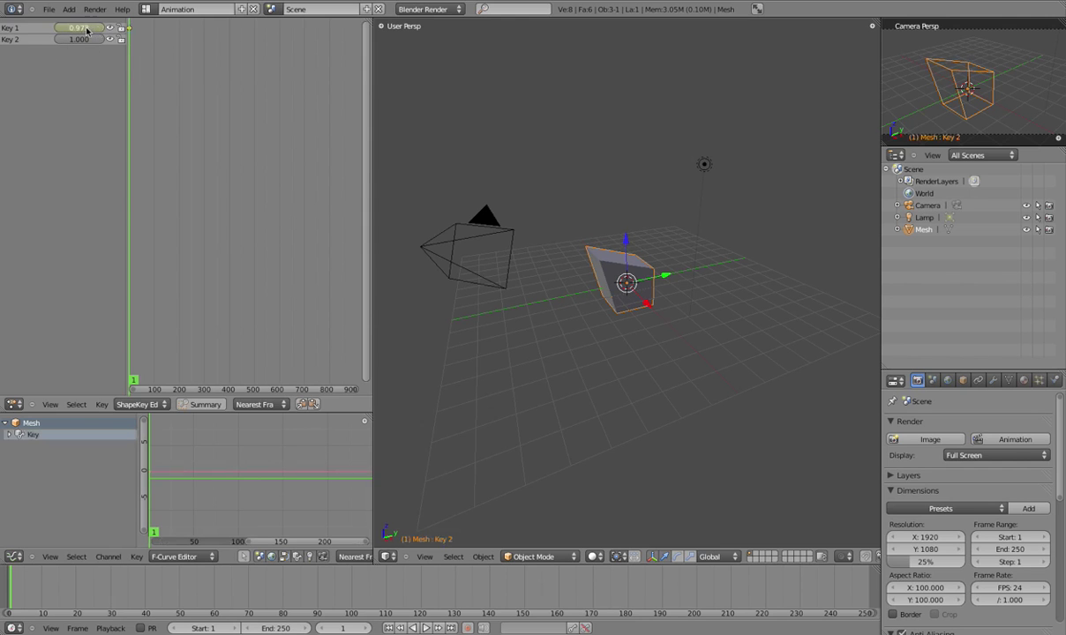
drag(97, 40, 40, 42)
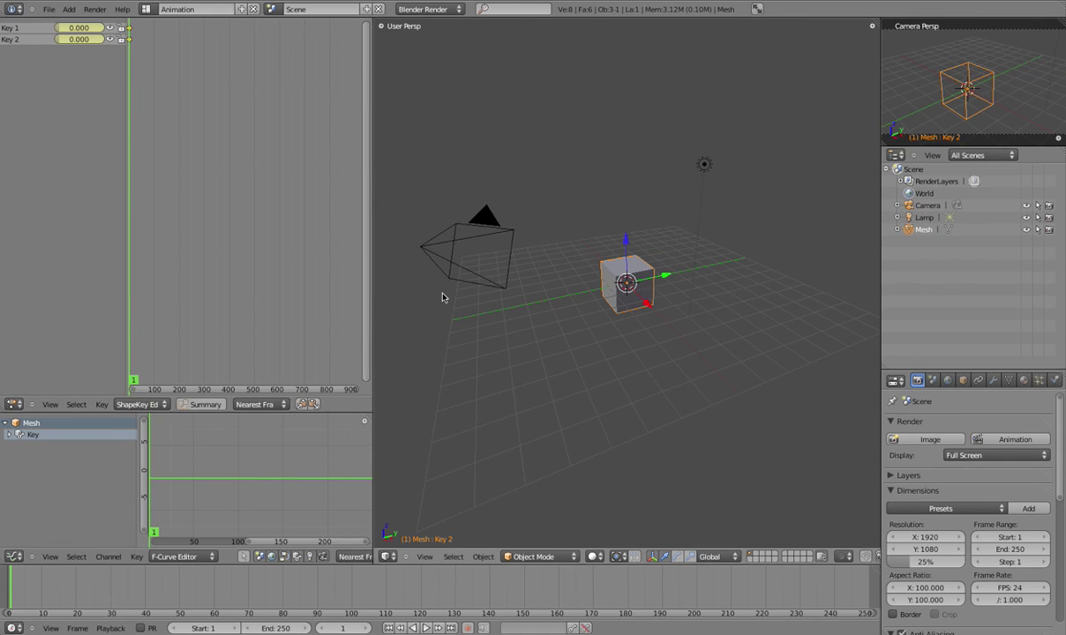
scroll(658, 299, down, 3)
scroll(658, 299, up, 8)
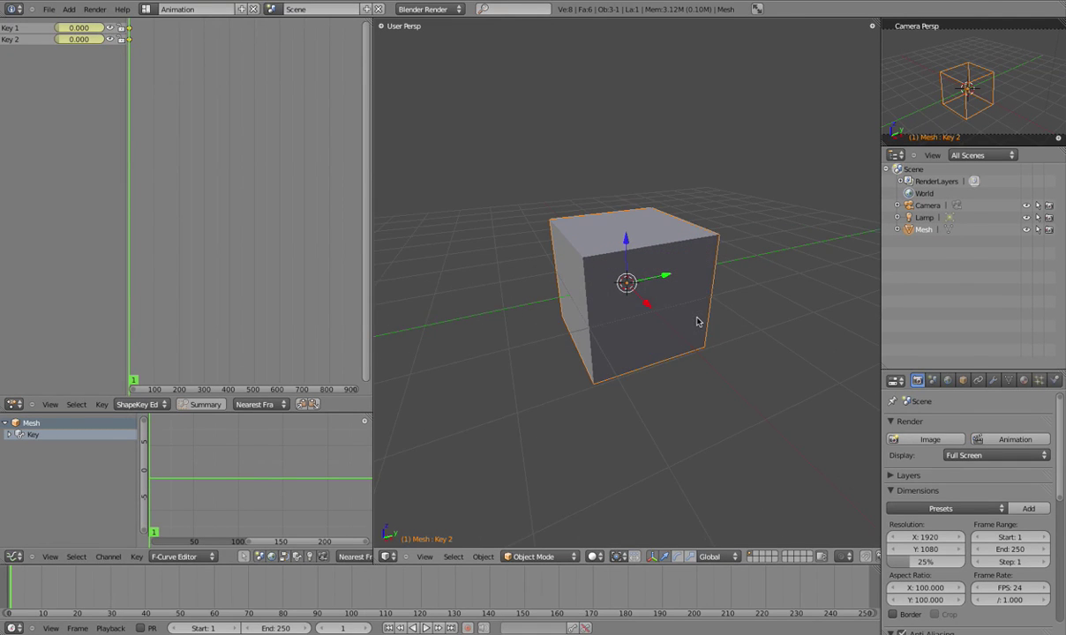
scroll(697, 322, up, 2)
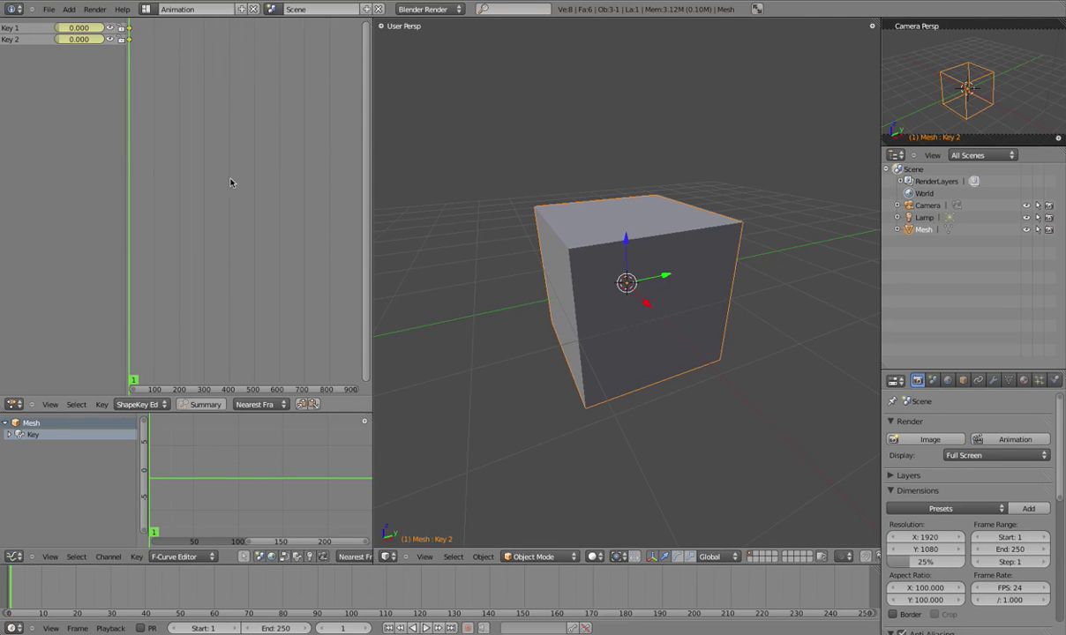
At frame 15, keyframe Key 1 at 1 and Key 2 at 0, forming a wedge
drag(126, 169, 135, 168)
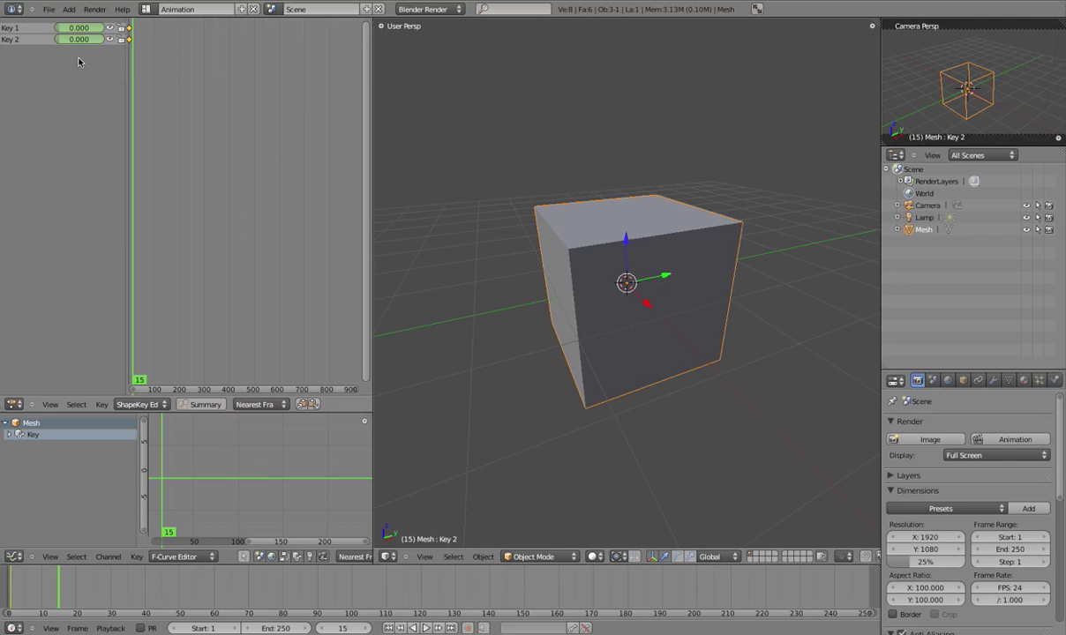
drag(59, 30, 110, 32)
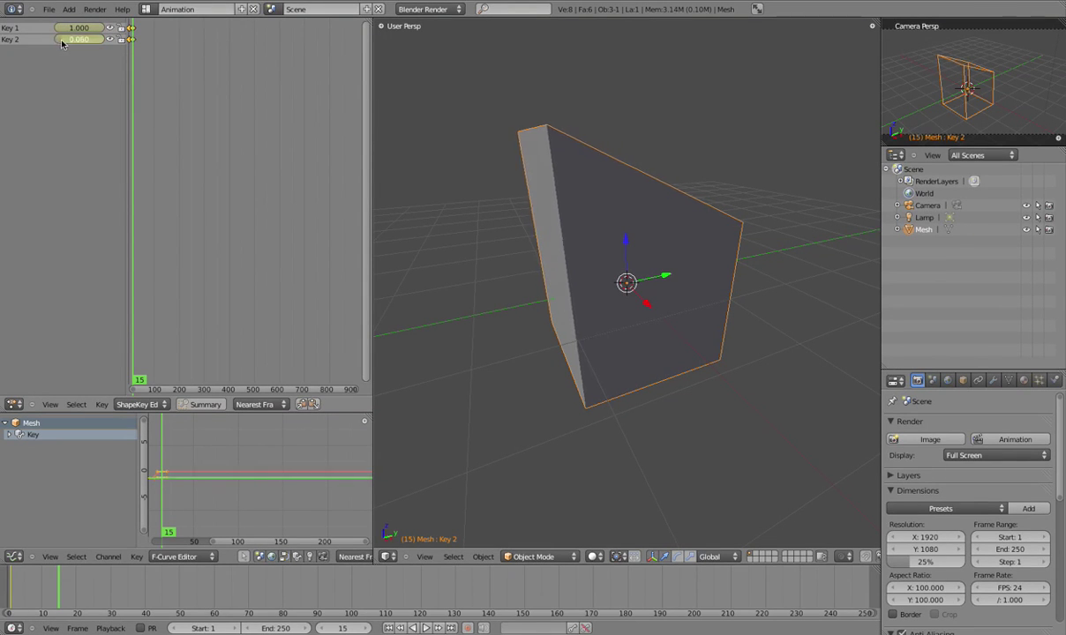
drag(57, 41, 53, 41)
key(i)
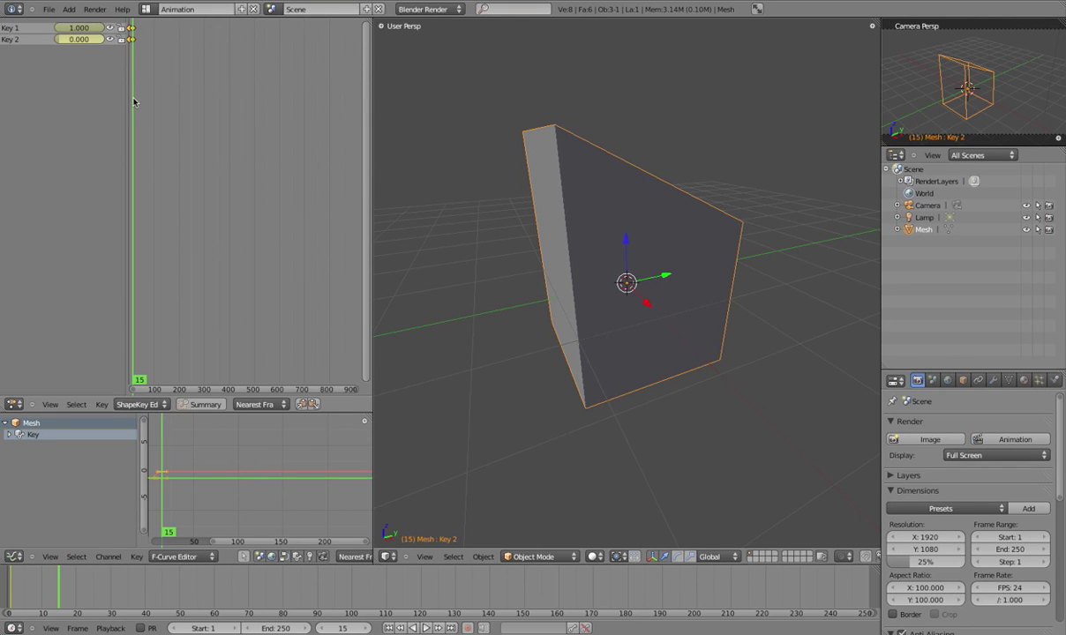
Keyframe Key 1 back to 0 at frame 41 and Key 2 to 0 at frame 48
drag(133, 103, 138, 102)
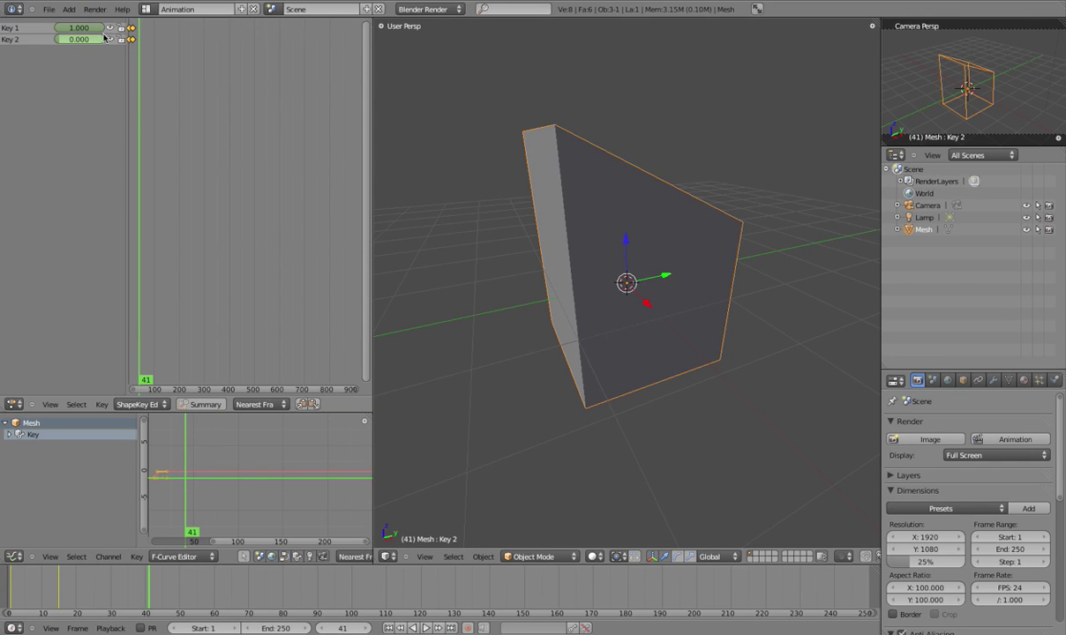
mouse_move(98, 29)
mouse_down()
mouse_move(60, 43)
mouse_move(115, 46)
mouse_up()
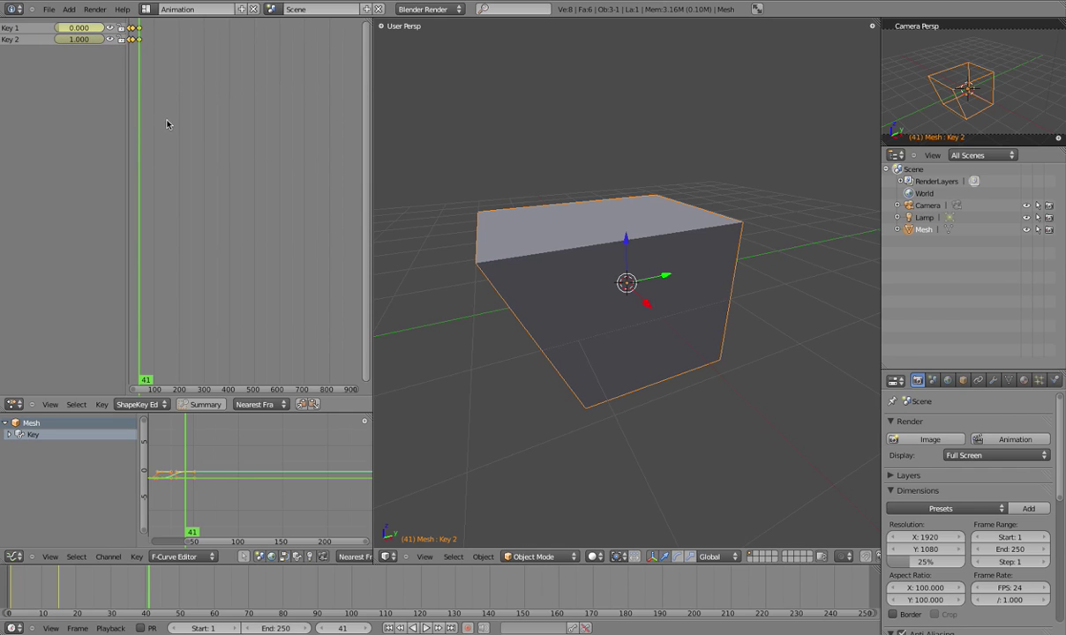
mouse_move(132, 122)
mouse_down()
mouse_move(144, 127)
mouse_move(139, 115)
mouse_up()
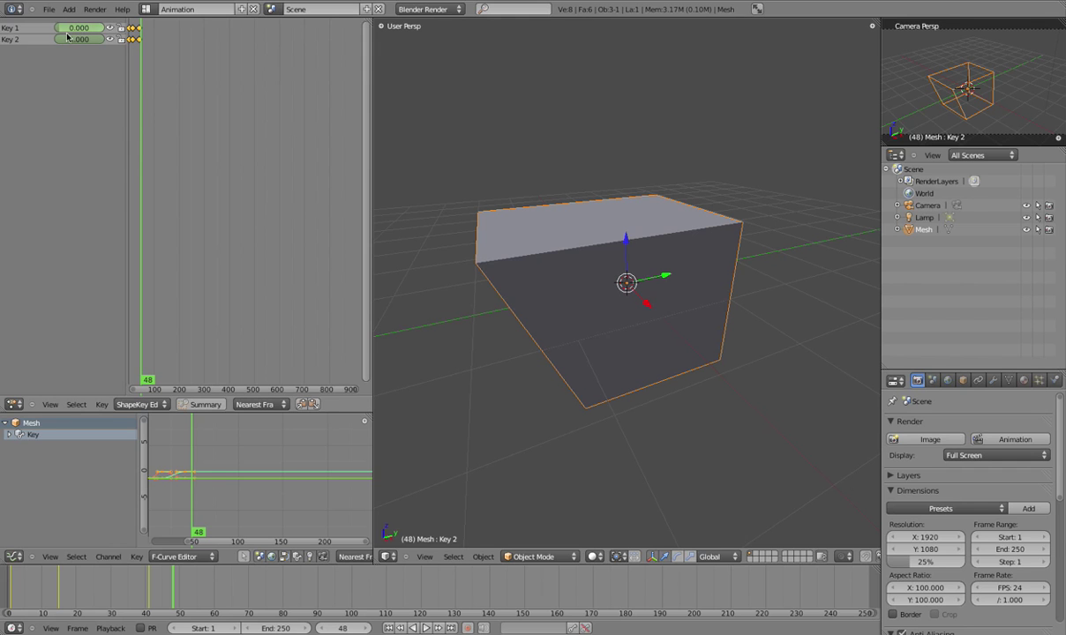
drag(99, 40, 43, 44)
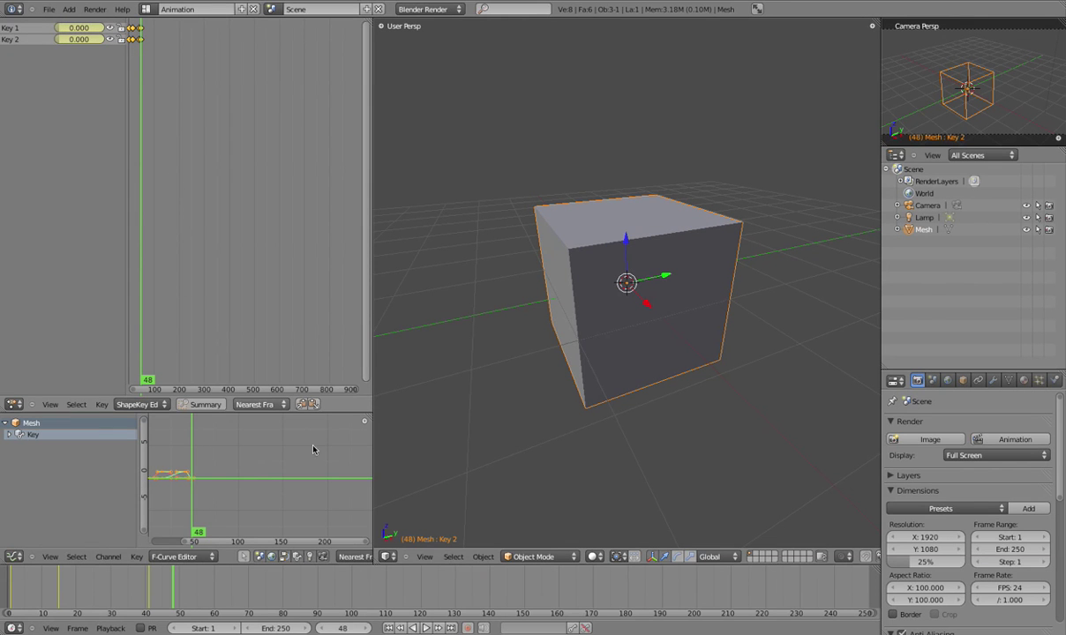
Play the shape key animation from frame 1 twice, stopping back at the start
click(389, 628)
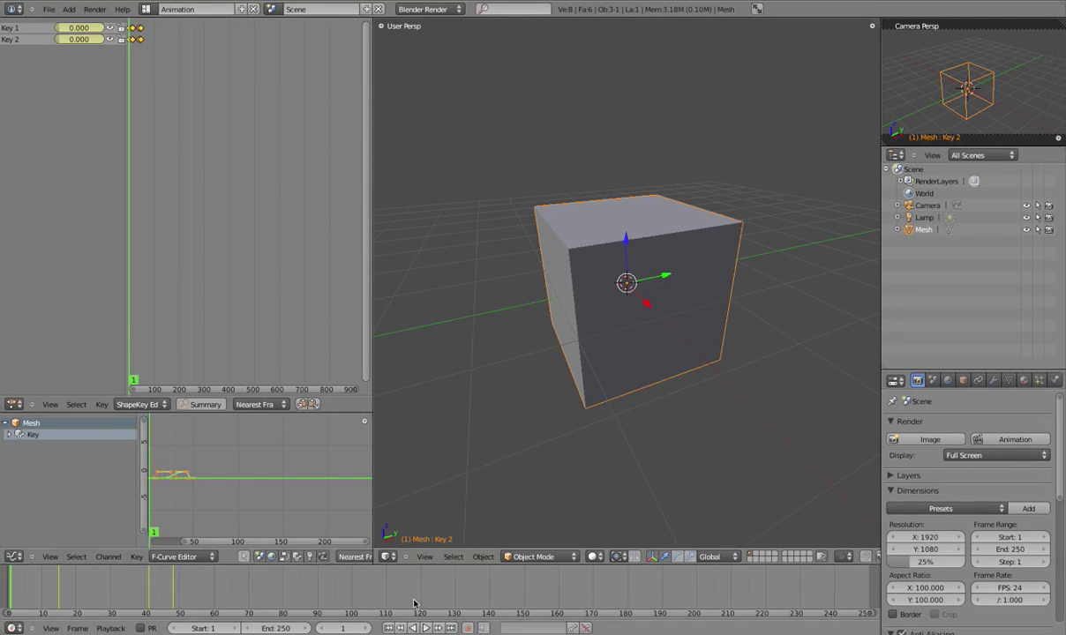
click(426, 629)
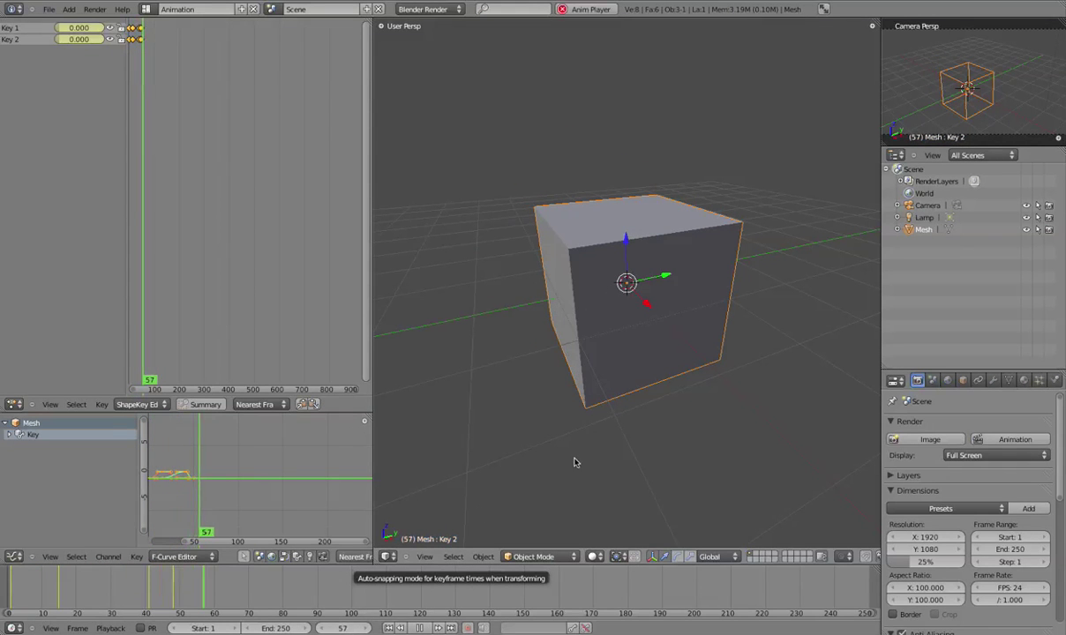
key(alt+a)
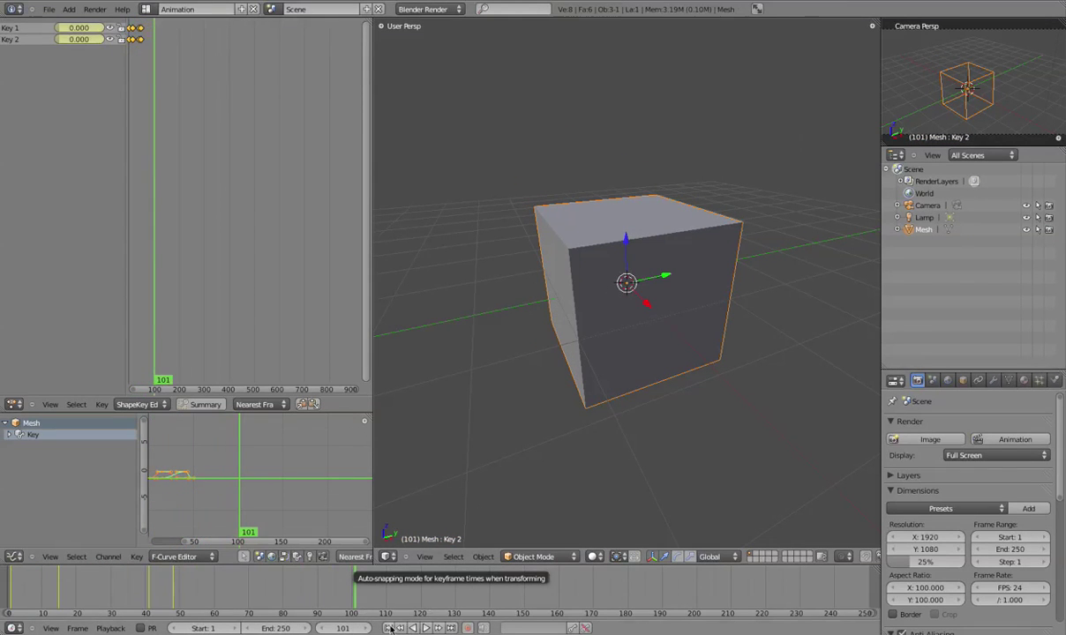
key(shift+Left)
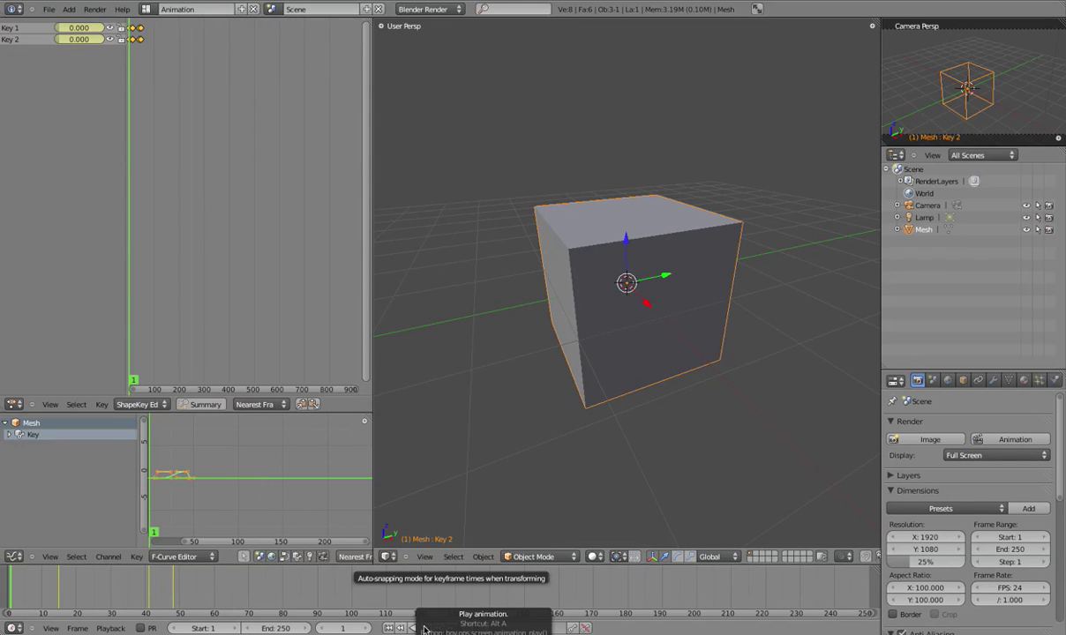
click(425, 629)
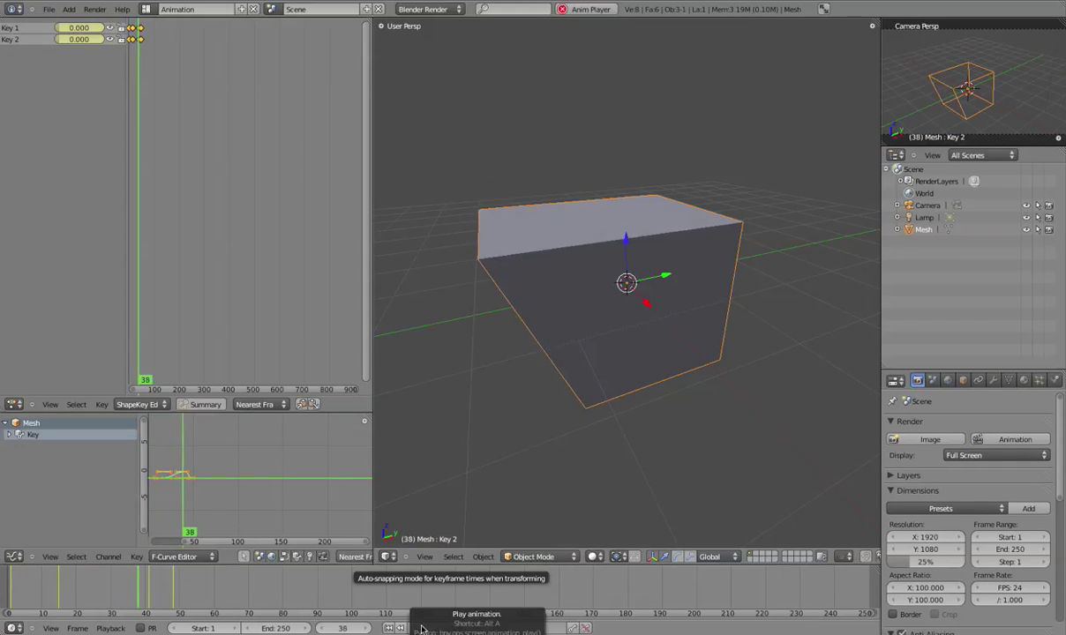
key(Escape)
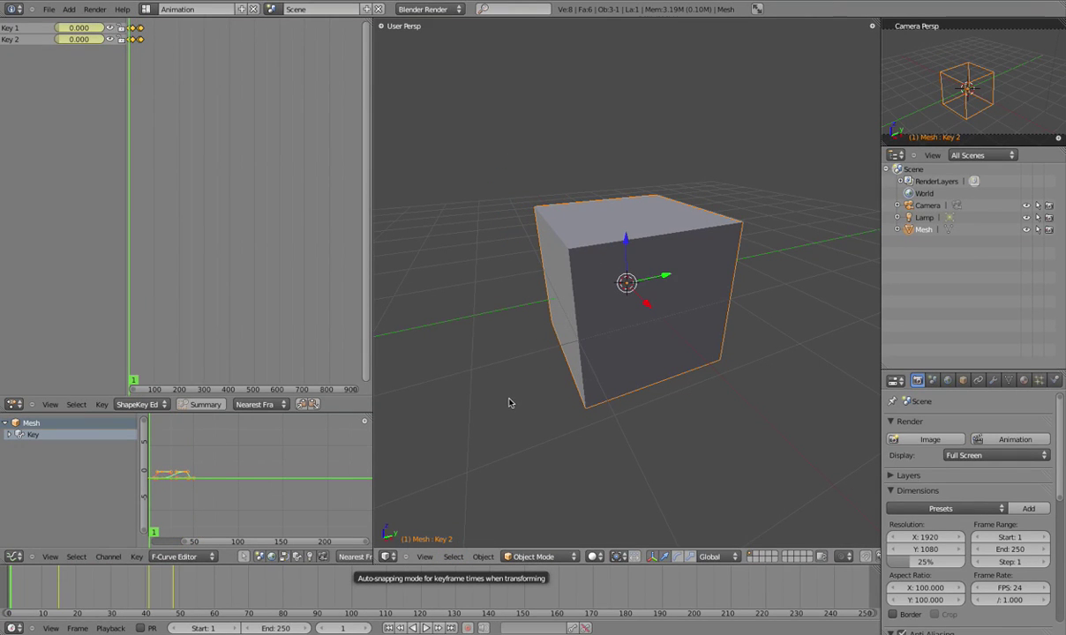